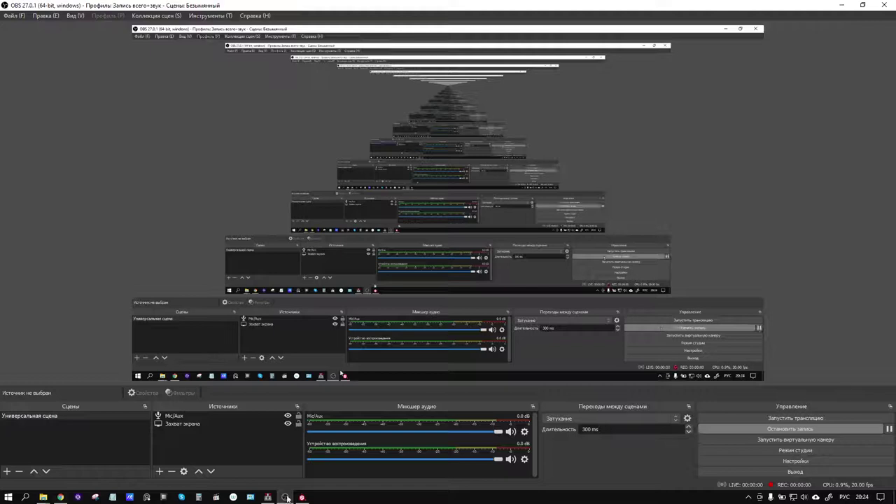
# Step: Minimize OBS Studio so the Substance Painter gun_marking project is visible
pyautogui.click(286, 497)
# Step: Zoom in on the engraved marking and adjust the lighting on the text
pyautogui.moveTo(427, 266)
pyautogui.keyDown('alt'); pyautogui.mouseDown()
pyautogui.moveTo(432, 255)
pyautogui.moveTo(538, 238)
pyautogui.moveTo(426, 236)
pyautogui.moveTo(518, 294)
pyautogui.mouseUp(); pyautogui.keyUp('alt')
pyautogui.scroll(3, 410, 257)
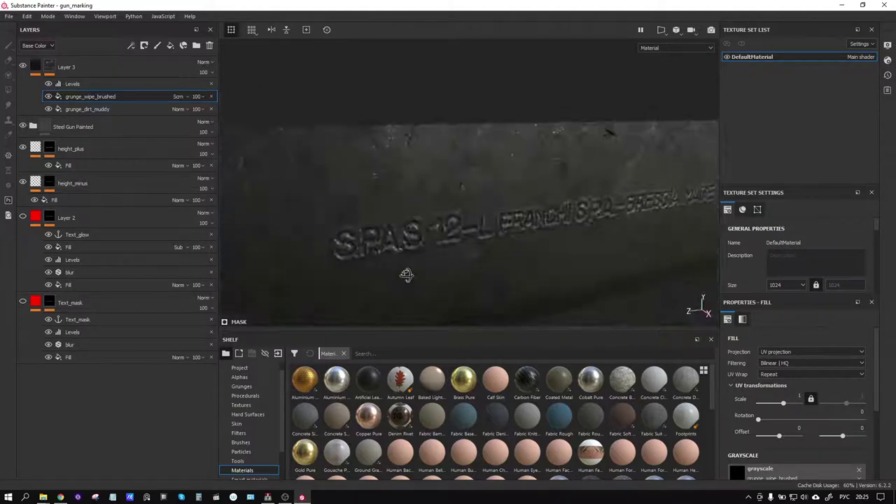
pyautogui.keyDown('shift'); pyautogui.moveTo(518, 294); pyautogui.dragTo(516, 286, button='right'); pyautogui.keyUp('shift')
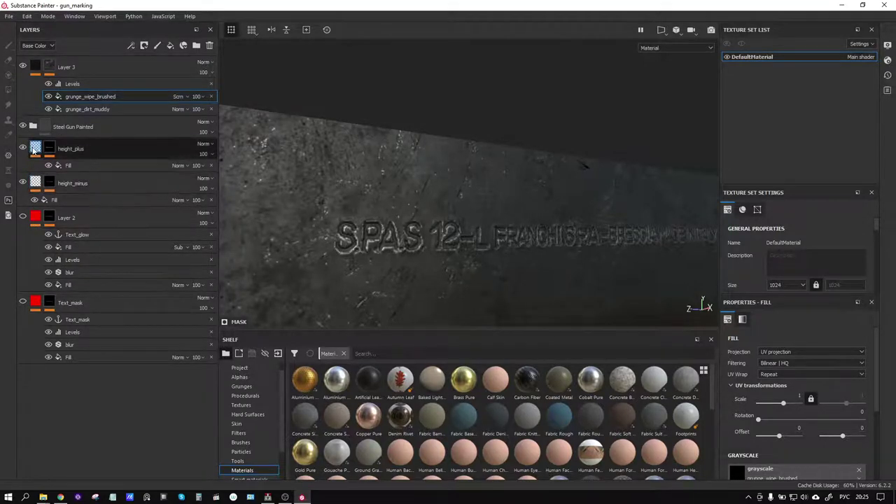
# Step: Double the height_plus fill's height from 0.0438 to 0.0876 and face the engraving
pyautogui.click(48, 168)
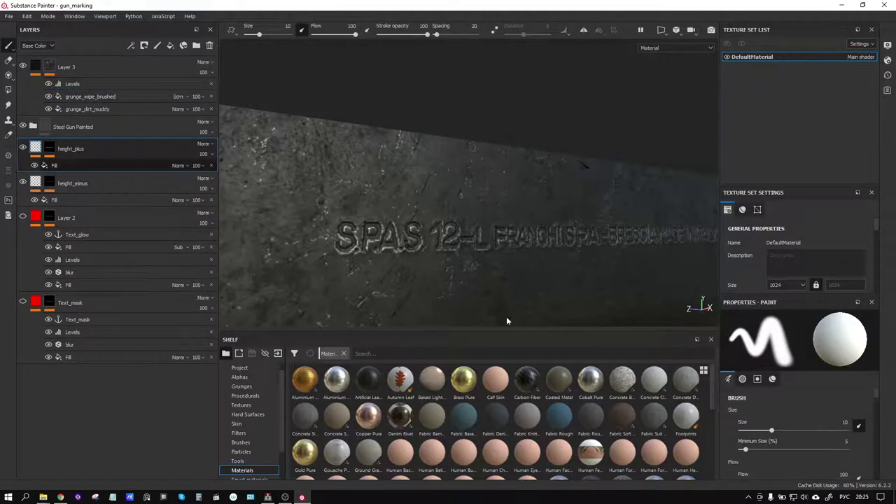
pyautogui.scroll(-2, 869, 435)
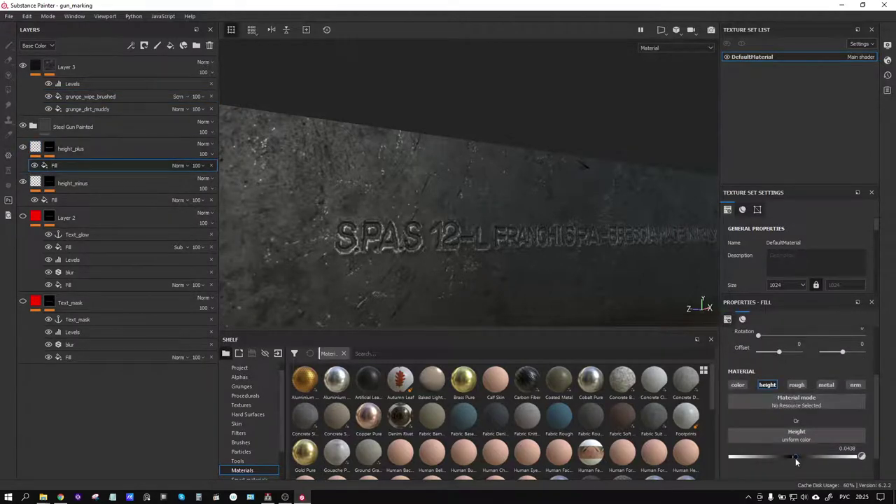
pyautogui.moveTo(796, 456); pyautogui.dragTo(798, 455)
pyautogui.moveTo(607, 278)
pyautogui.keyDown('alt'); pyautogui.mouseDown()
pyautogui.moveTo(459, 249)
pyautogui.moveTo(518, 260)
pyautogui.moveTo(479, 263)
pyautogui.moveTo(522, 262)
pyautogui.mouseUp(); pyautogui.keyUp('alt')
pyautogui.scroll(2, 476, 256)
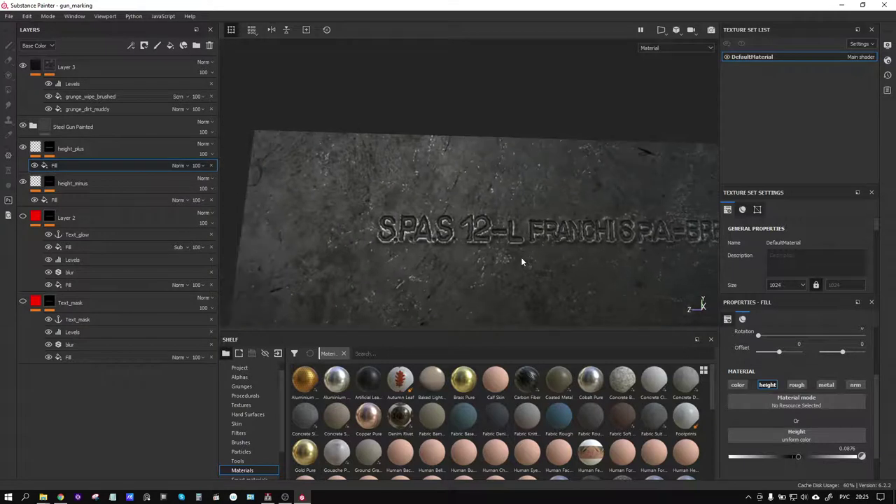
# Step: Show Layer 3, hide Steel Gun Painted, height_plus and height_minus, and reveal the red lettering
pyautogui.click(22, 66)
pyautogui.click(23, 127)
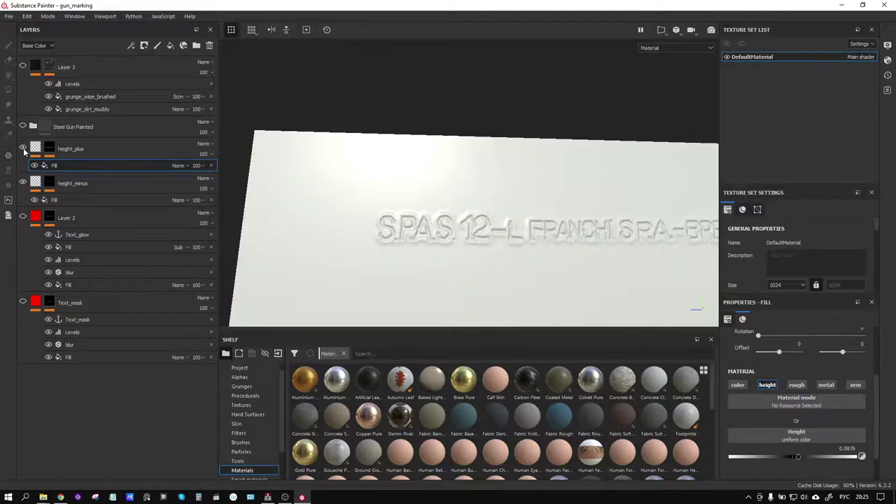
pyautogui.click(22, 148)
pyautogui.click(22, 183)
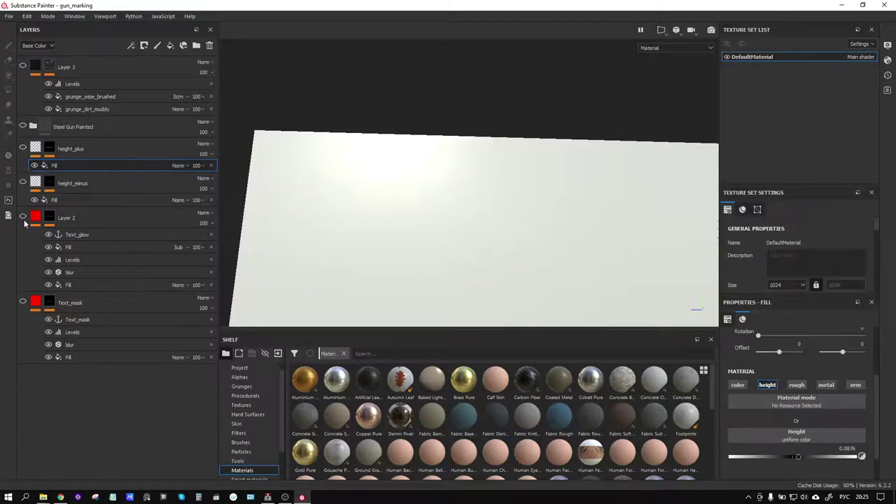
pyautogui.click(22, 303)
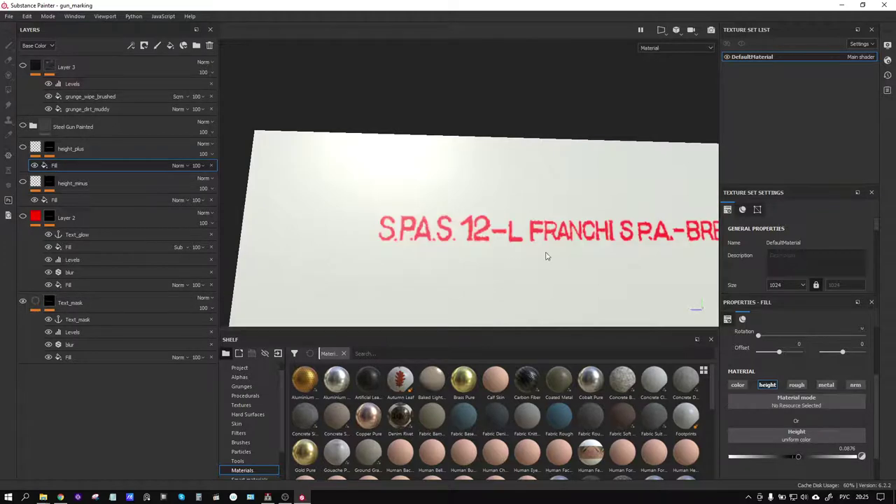
pyautogui.keyDown('alt'); pyautogui.moveTo(547, 256); pyautogui.dragTo(474, 256); pyautogui.keyUp('alt')
pyautogui.scroll(-3, 474, 256)
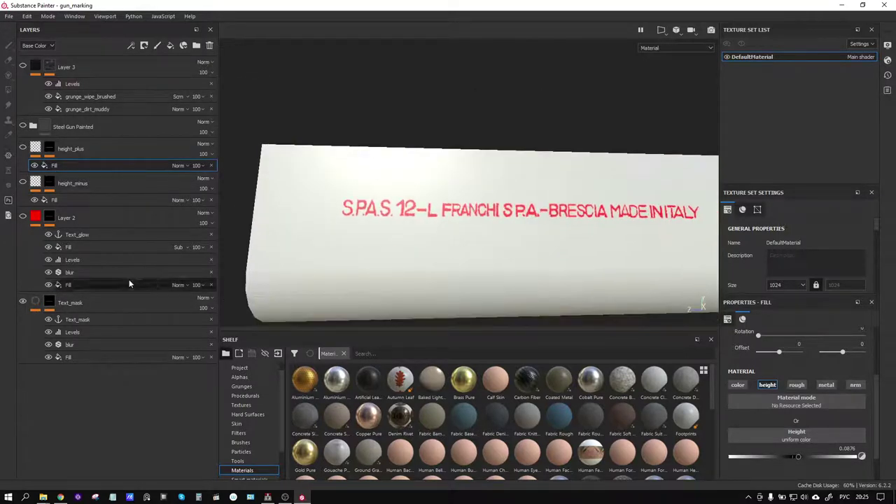
# Step: Select the Levels effect in the Text_mask layer
pyautogui.click(53, 302)
pyautogui.click(79, 332)
pyautogui.moveTo(490, 242)
pyautogui.keyDown('alt'); pyautogui.mouseDown()
pyautogui.moveTo(505, 239)
pyautogui.moveTo(506, 166)
pyautogui.moveTo(509, 226)
pyautogui.mouseUp(); pyautogui.keyUp('alt')
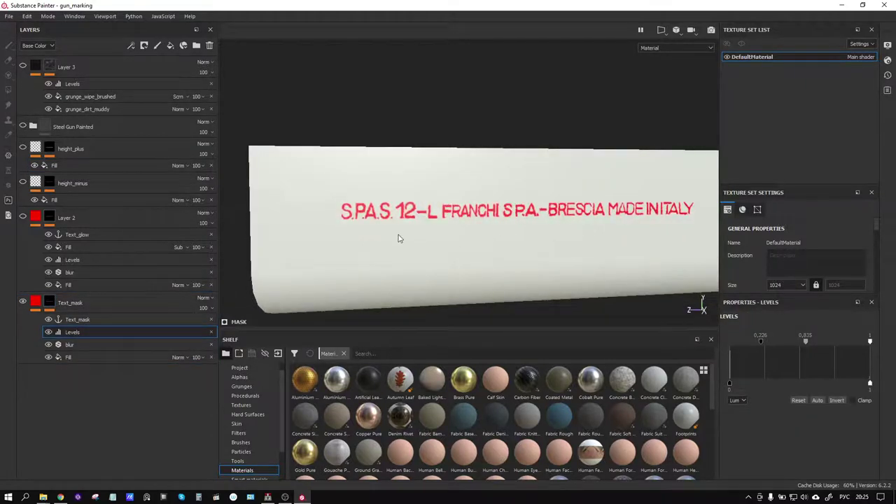
# Step: Add a Fill effect at Levels in the Text_mask mask and browse the Procedurals shelf
pyautogui.moveTo(397, 239)
pyautogui.keyDown('alt'); pyautogui.mouseDown()
pyautogui.moveTo(486, 236)
pyautogui.moveTo(502, 222)
pyautogui.moveTo(503, 236)
pyautogui.mouseUp(); pyautogui.keyUp('alt')
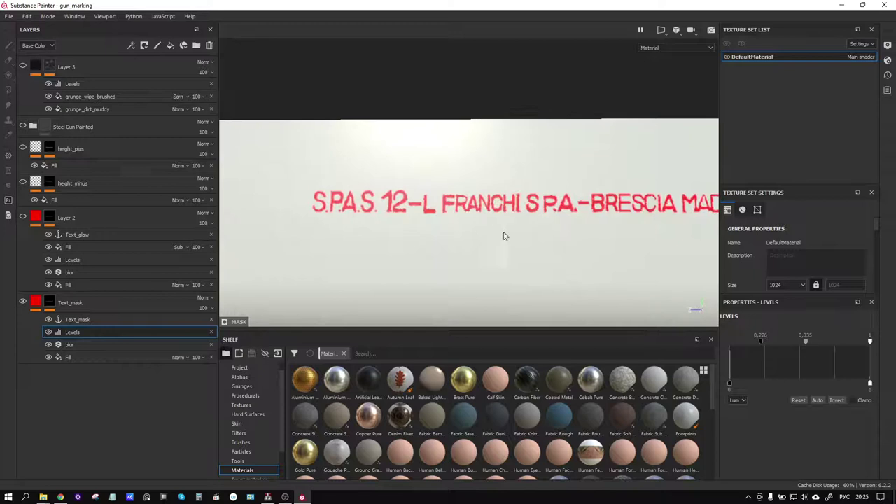
pyautogui.click(110, 316)
pyautogui.rightClick(96, 317)
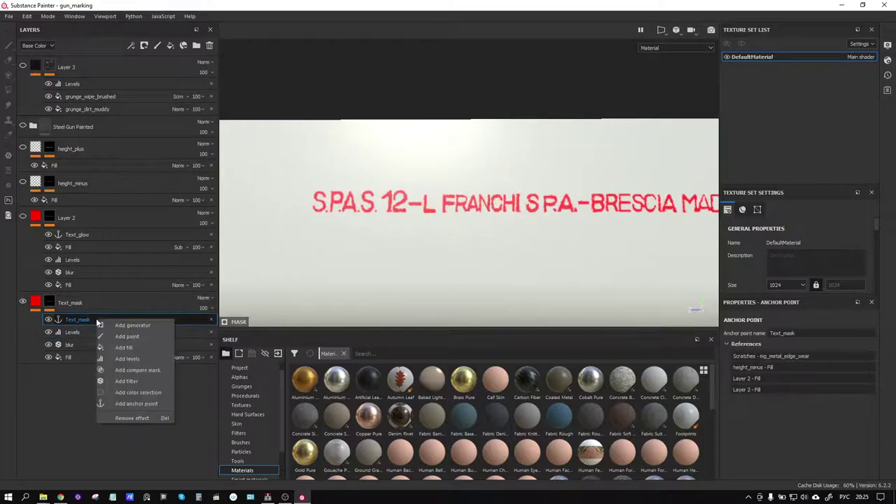
pyautogui.click(81, 331)
pyautogui.rightClick(82, 331)
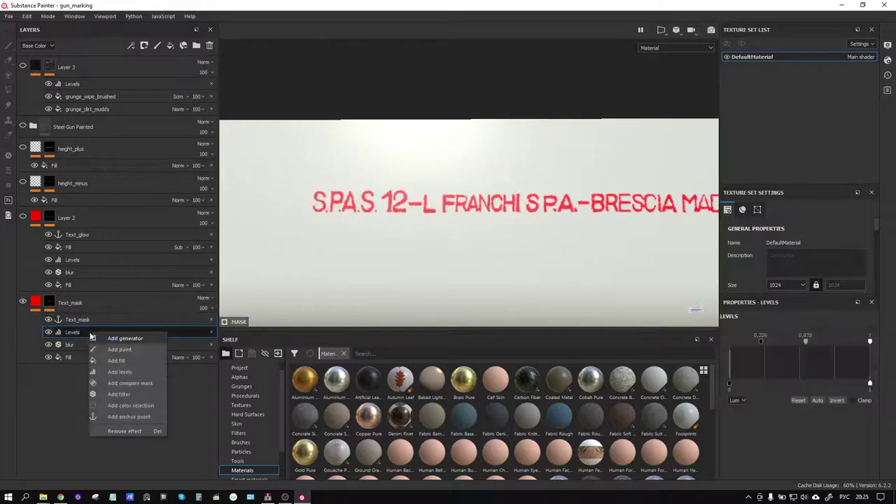
pyautogui.click(136, 359)
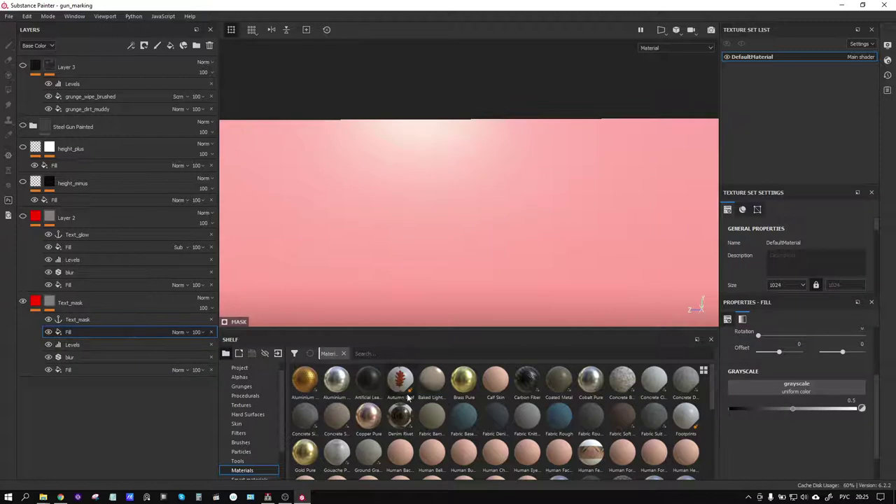
pyautogui.click(253, 395)
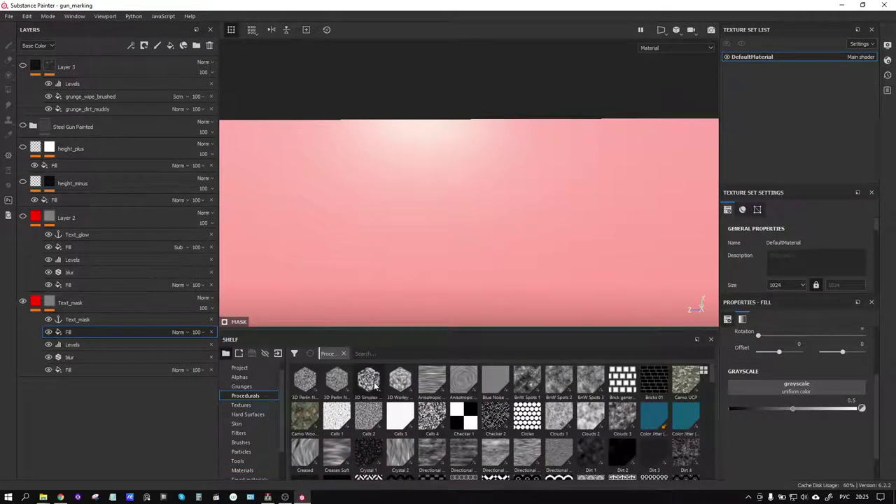
# Step: Use 3D Simplex Noise as the fill's grayscale with the Subtract blend mode
pyautogui.moveTo(566, 425); pyautogui.dragTo(781, 383)
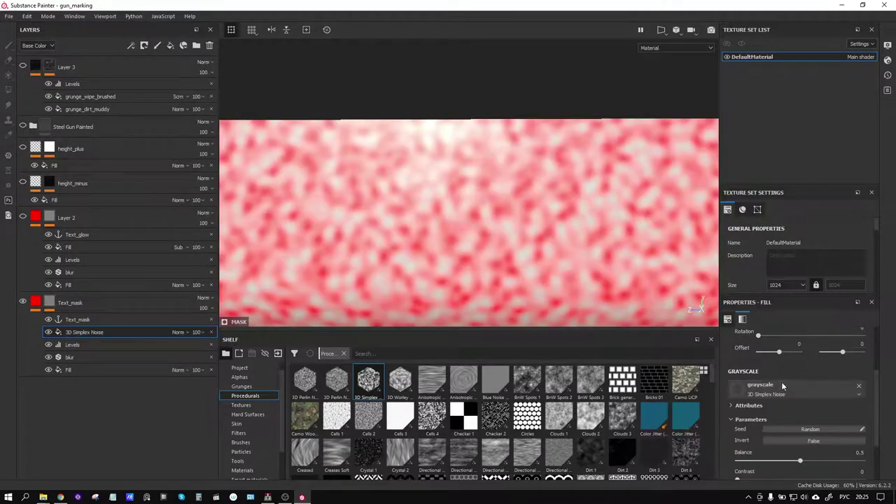
pyautogui.click(178, 332)
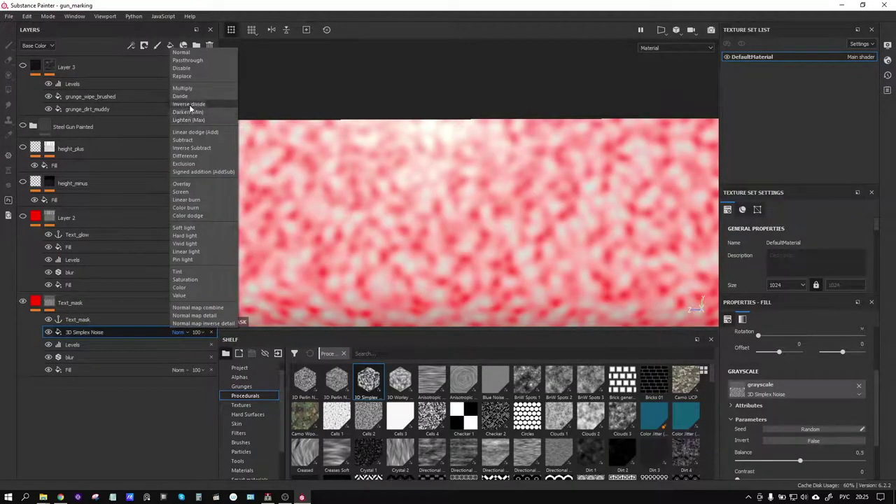
pyautogui.click(188, 140)
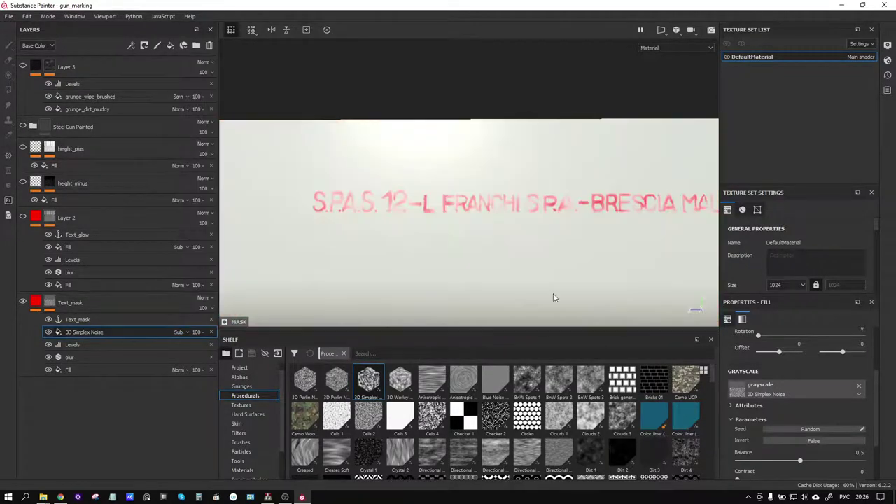
pyautogui.scroll(3, 557, 295)
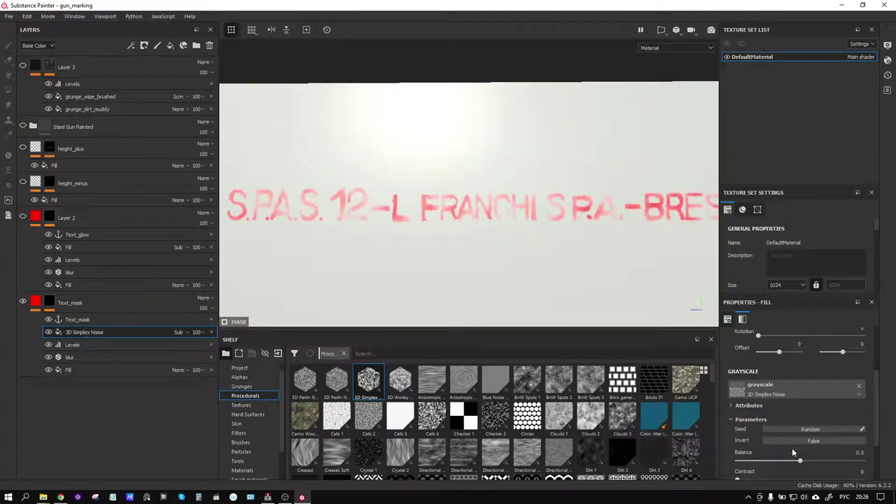
pyautogui.scroll(-3, 800, 459)
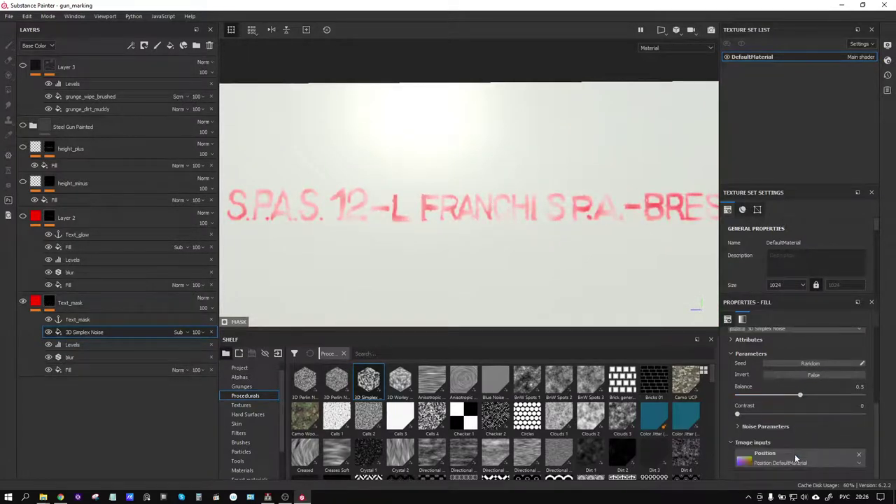
# Step: Set the noise Scale to 12.9 and Contrast to 0.2
pyautogui.click(739, 426)
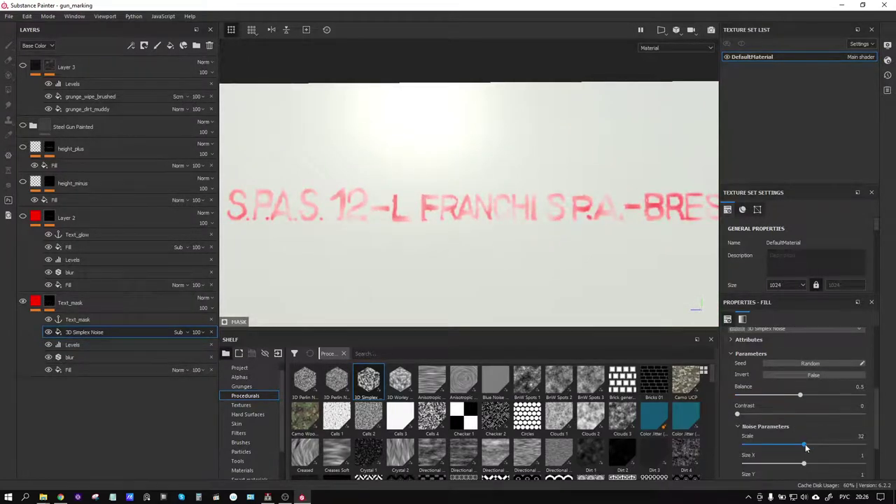
pyautogui.moveTo(804, 447); pyautogui.dragTo(769, 445)
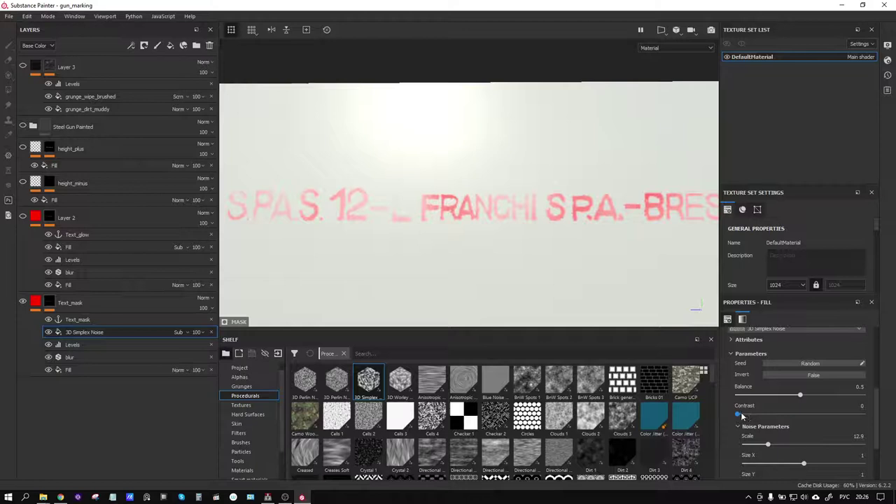
pyautogui.moveTo(738, 414)
pyautogui.mouseDown()
pyautogui.moveTo(824, 417)
pyautogui.moveTo(787, 417)
pyautogui.mouseUp()
pyautogui.scroll(-2, 458, 235)
# Step: Review the worn inscription, then hide Text_mask and show Layer 2
pyautogui.moveTo(472, 238)
pyautogui.keyDown('alt'); pyautogui.mouseDown()
pyautogui.moveTo(482, 252)
pyautogui.moveTo(506, 214)
pyautogui.moveTo(508, 224)
pyautogui.mouseUp(); pyautogui.keyUp('alt')
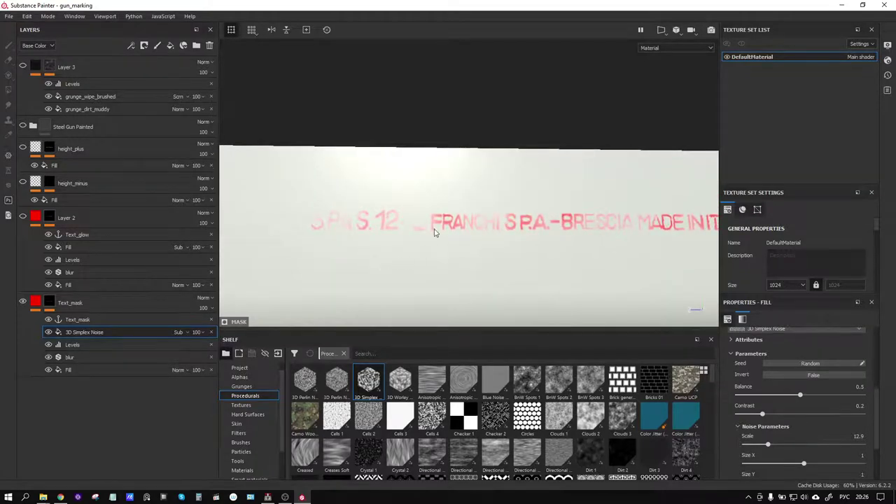
pyautogui.moveTo(433, 232)
pyautogui.keyDown('alt'); pyautogui.mouseDown()
pyautogui.moveTo(502, 231)
pyautogui.moveTo(353, 224)
pyautogui.mouseUp(); pyautogui.keyUp('alt')
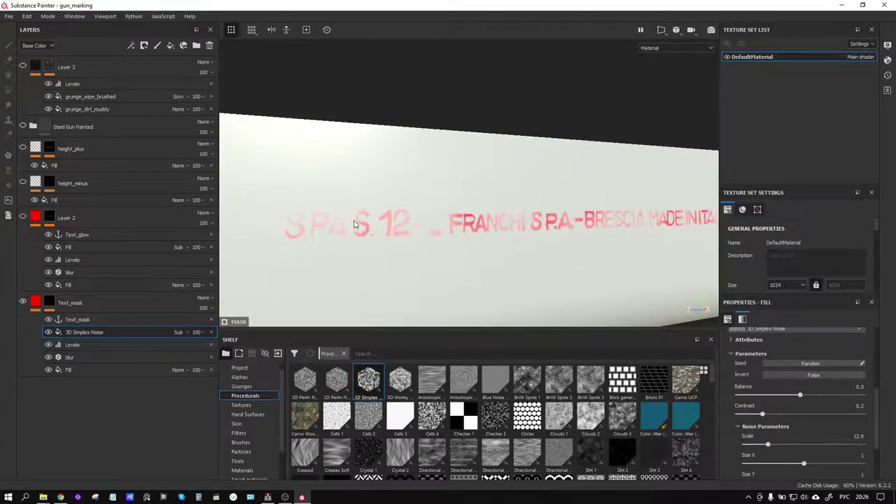
pyautogui.click(22, 302)
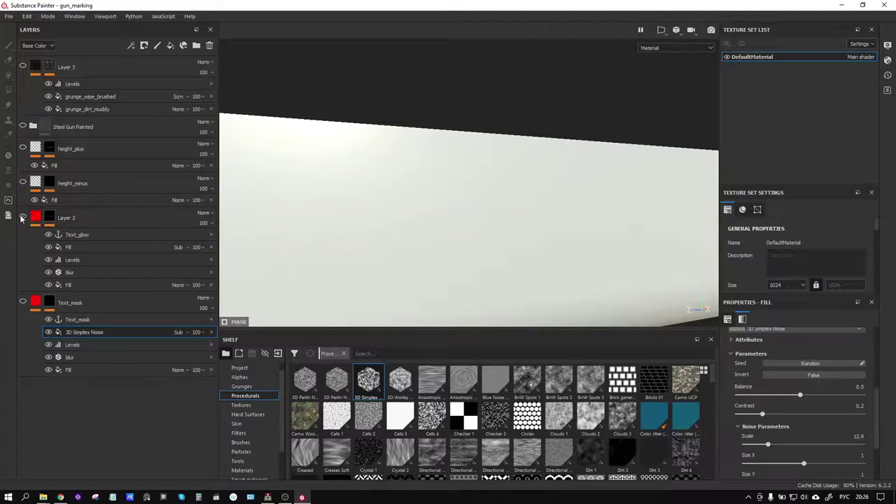
pyautogui.click(22, 218)
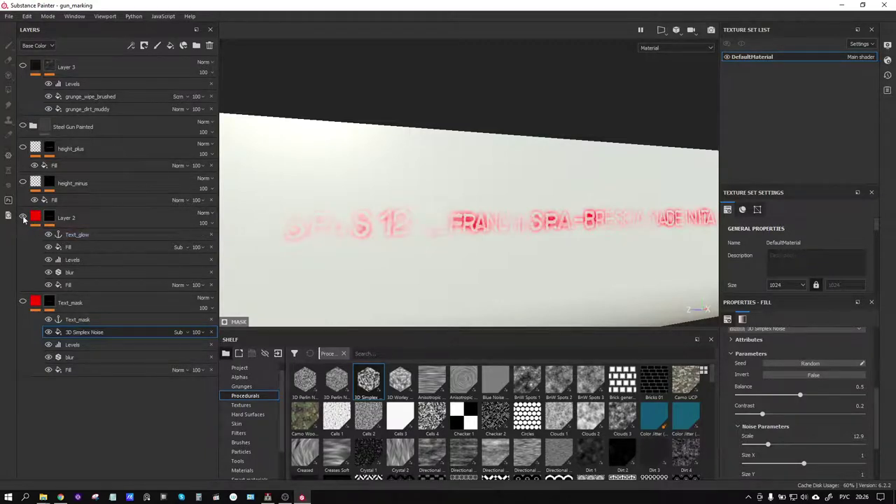
# Step: Add a new fill to Layer 2's mask using 3D Simplex Noise as grayscale
pyautogui.click(83, 245)
pyautogui.rightClick(83, 245)
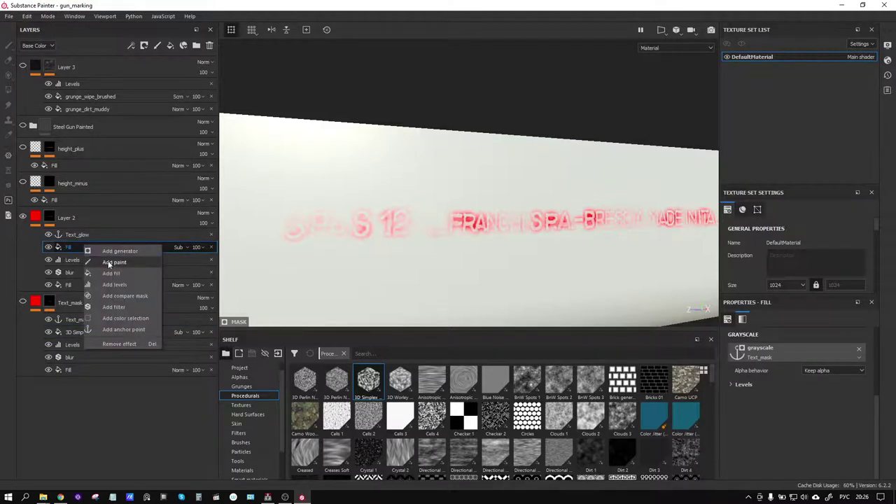
pyautogui.click(112, 273)
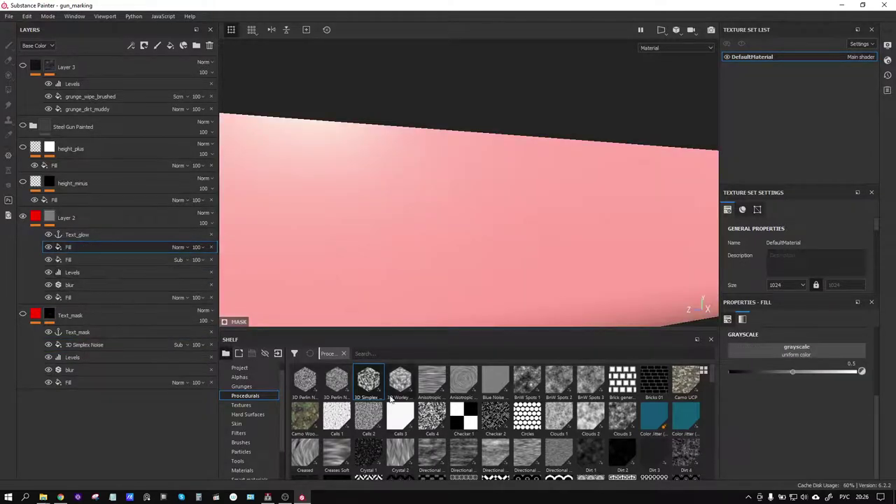
pyautogui.moveTo(684, 376); pyautogui.dragTo(772, 349)
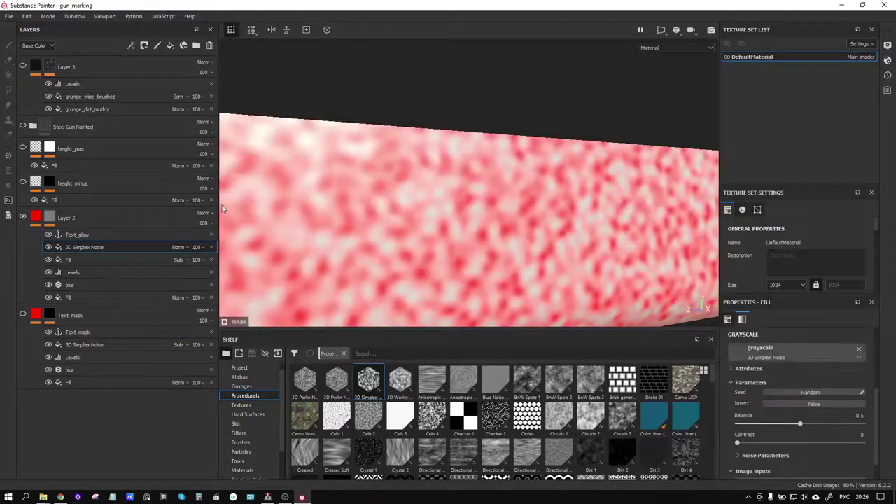
# Step: Set the noise fill to Subtract with scale about 3 and opacity 40
pyautogui.click(179, 249)
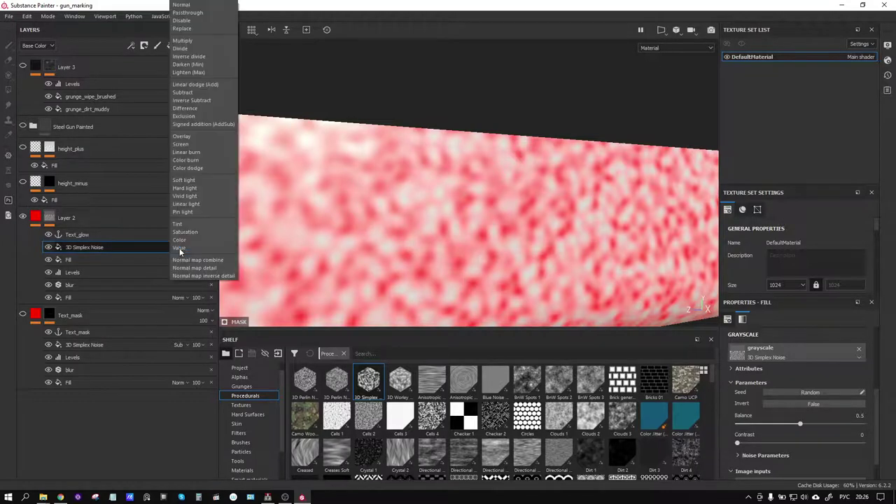
pyautogui.click(183, 92)
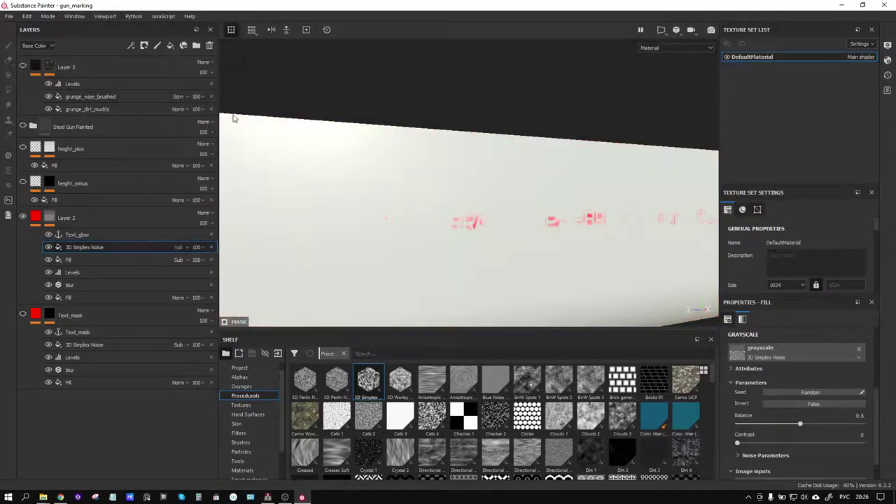
pyautogui.click(738, 456)
pyautogui.moveTo(791, 470); pyautogui.dragTo(756, 469)
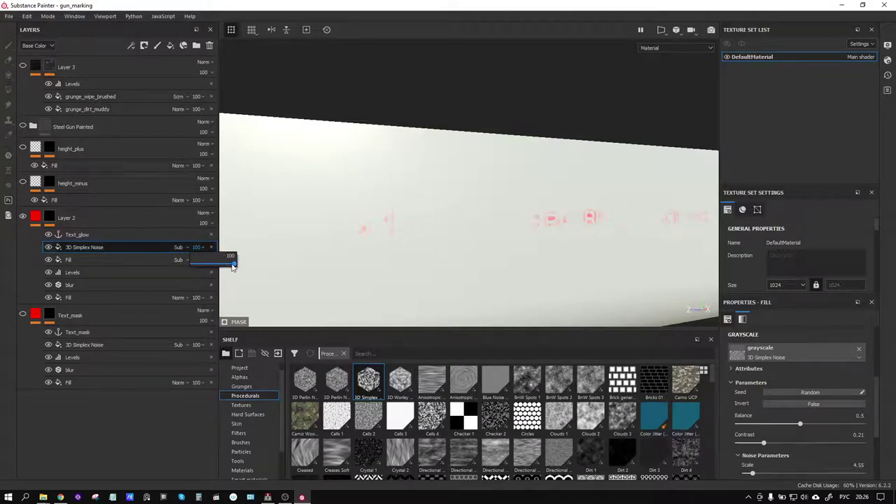
pyautogui.moveTo(233, 265); pyautogui.dragTo(205, 264)
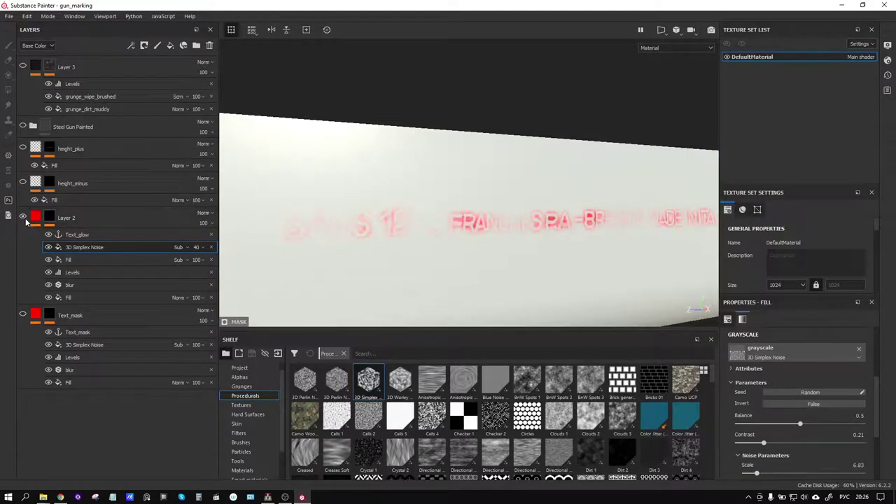
# Step: Hide Layer 2 and show height_plus, the Steel Gun Painted folder and Layer 3
pyautogui.click(23, 217)
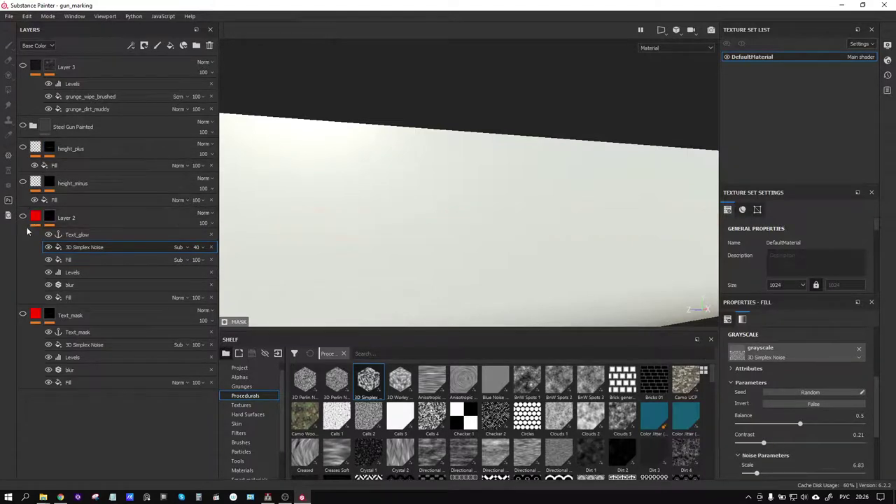
pyautogui.click(22, 147)
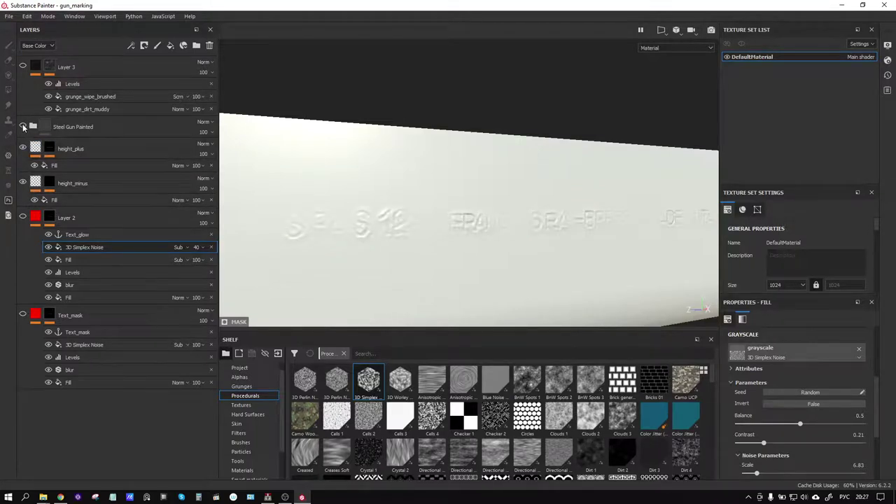
pyautogui.click(22, 126)
pyautogui.click(23, 67)
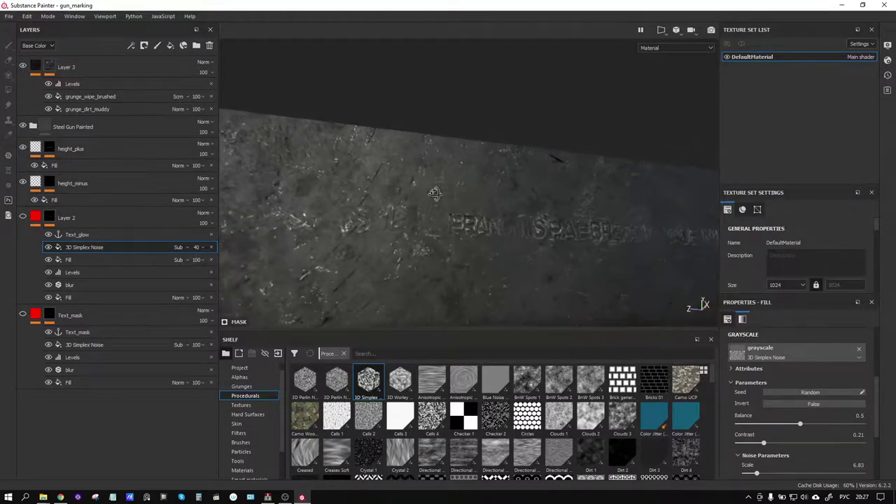
# Step: Lower the Text_mask noise opacity and inspect the MADE IN ITALY lettering
pyautogui.click(87, 345)
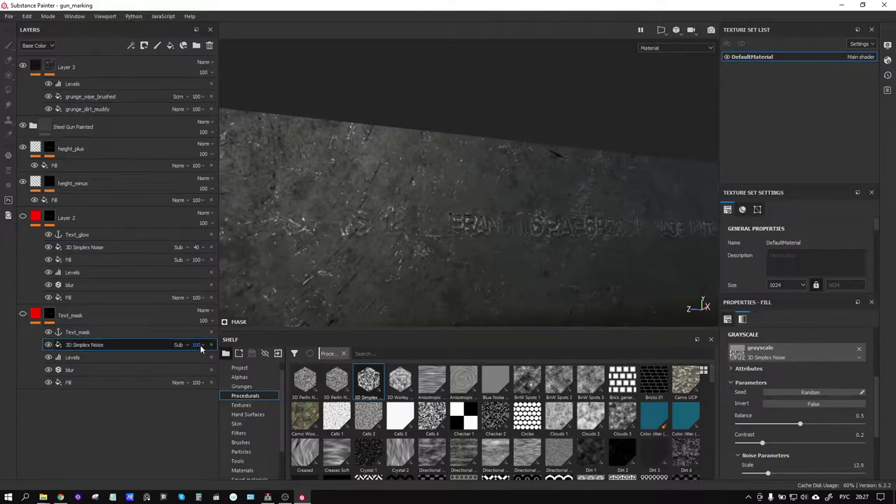
pyautogui.moveTo(236, 363); pyautogui.dragTo(232, 364)
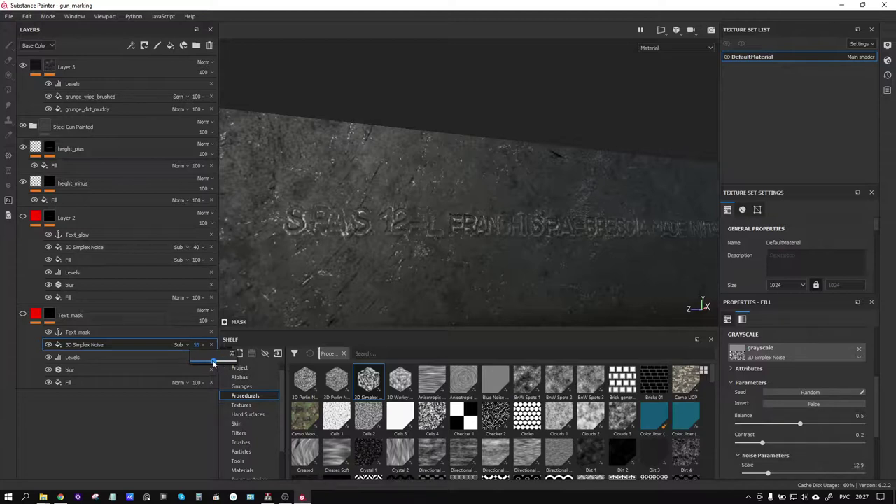
pyautogui.moveTo(214, 363); pyautogui.dragTo(201, 363)
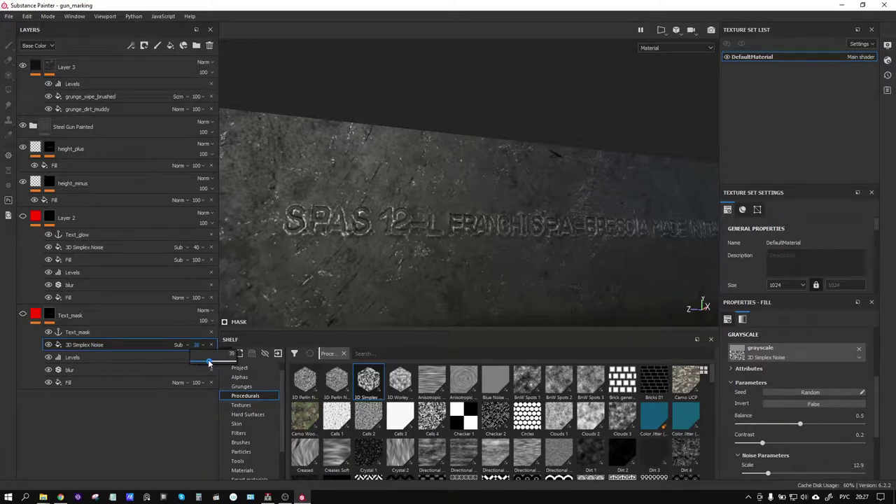
pyautogui.moveTo(392, 266)
pyautogui.keyDown('alt'); pyautogui.mouseDown()
pyautogui.moveTo(472, 294)
pyautogui.moveTo(530, 266)
pyautogui.moveTo(527, 254)
pyautogui.moveTo(485, 246)
pyautogui.mouseUp(); pyautogui.keyUp('alt')
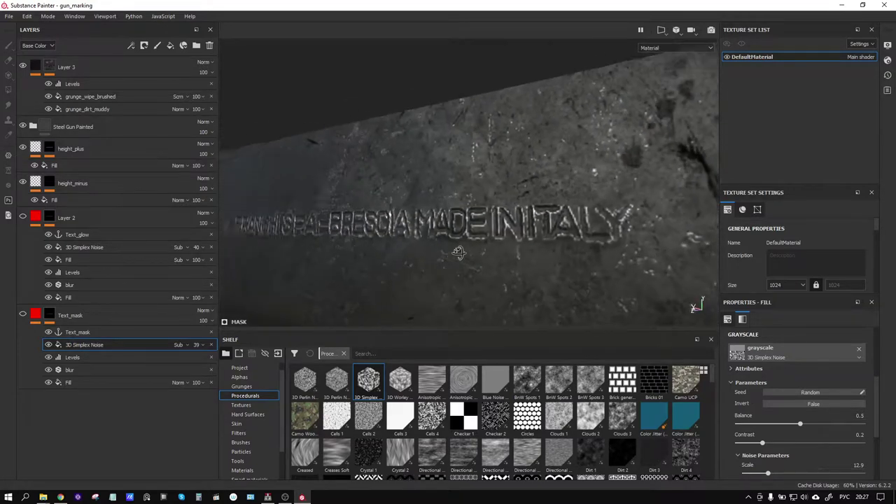
pyautogui.moveTo(485, 247)
pyautogui.keyDown('alt'); pyautogui.mouseDown()
pyautogui.moveTo(522, 256)
pyautogui.moveTo(504, 266)
pyautogui.moveTo(476, 206)
pyautogui.moveTo(340, 285)
pyautogui.mouseUp(); pyautogui.keyUp('alt')
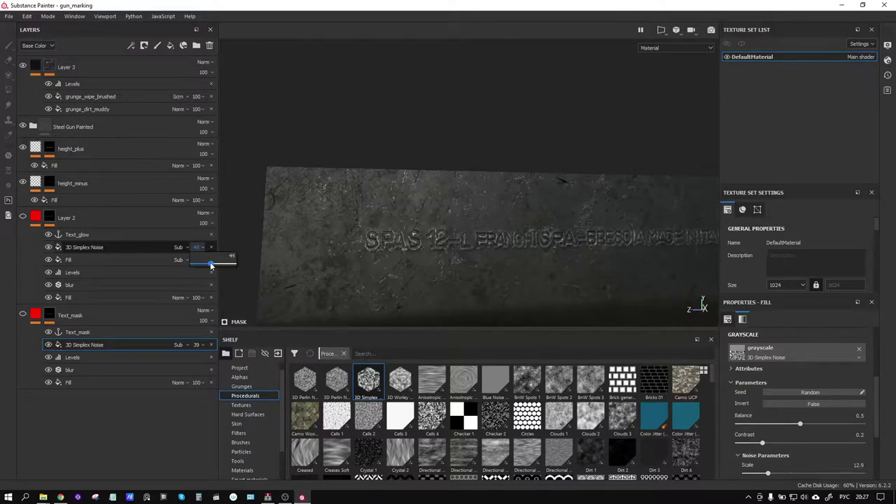
# Step: Set Layer 2's noise opacity to 44 and Text_mask's to 48, checking several angles
pyautogui.keyDown('alt'); pyautogui.moveTo(536, 251); pyautogui.dragTo(513, 245); pyautogui.keyUp('alt')
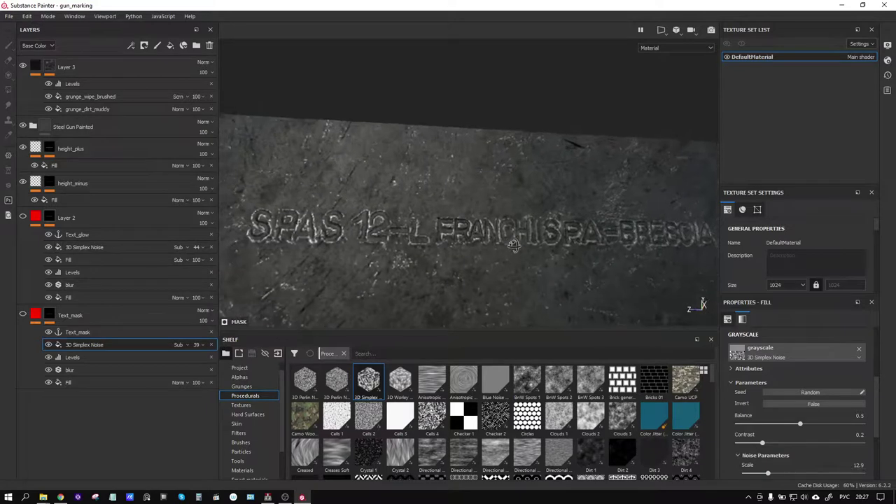
pyautogui.click(198, 345)
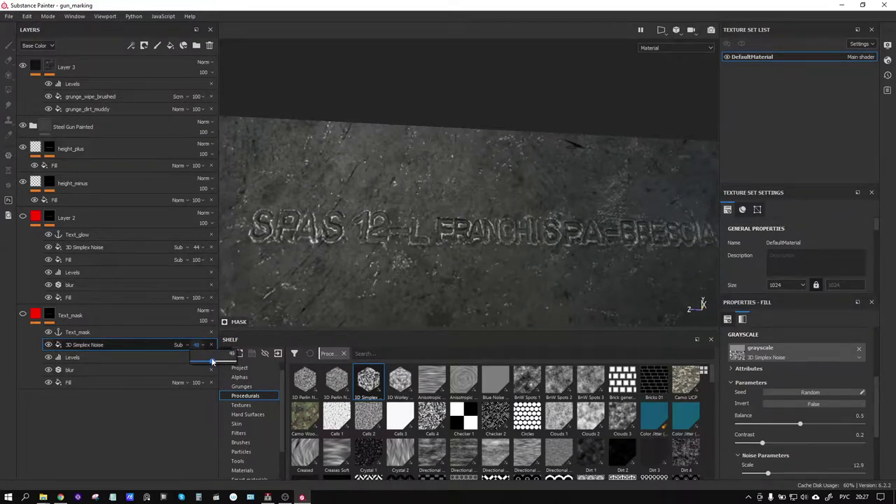
pyautogui.keyDown('alt'); pyautogui.moveTo(490, 252); pyautogui.dragTo(540, 245); pyautogui.keyUp('alt')
pyautogui.keyDown('alt'); pyautogui.moveTo(541, 246); pyautogui.dragTo(572, 263, button='middle'); pyautogui.keyUp('alt')
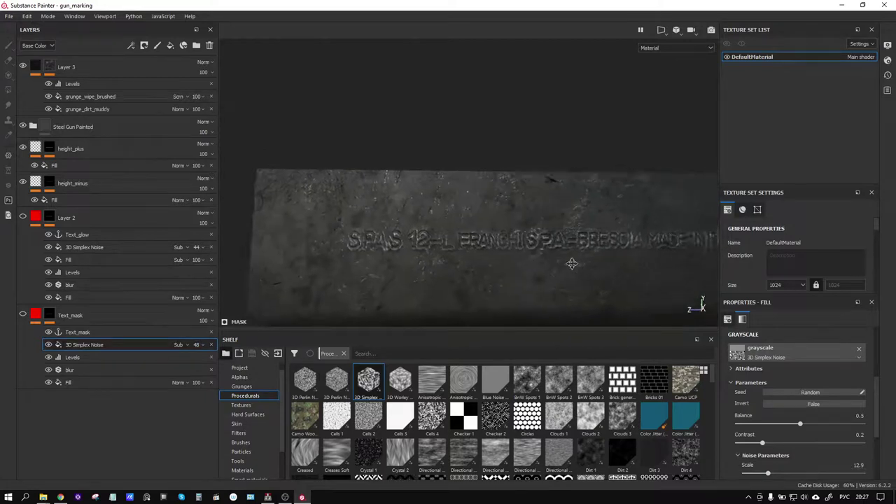
pyautogui.keyDown('alt'); pyautogui.moveTo(572, 263); pyautogui.dragTo(496, 284); pyautogui.keyUp('alt')
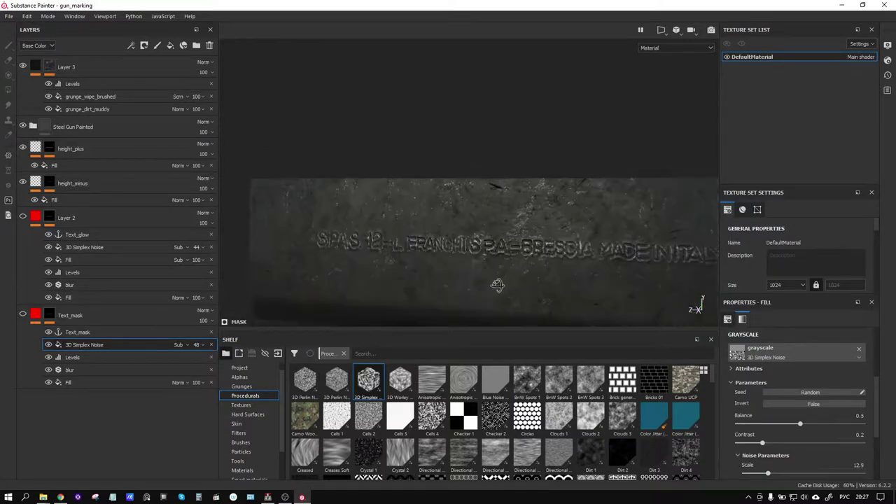
pyautogui.keyDown('alt'); pyautogui.moveTo(496, 285); pyautogui.dragTo(524, 271); pyautogui.keyUp('alt')
pyautogui.keyDown('alt'); pyautogui.moveTo(523, 271); pyautogui.dragTo(545, 266, button='middle'); pyautogui.keyUp('alt')
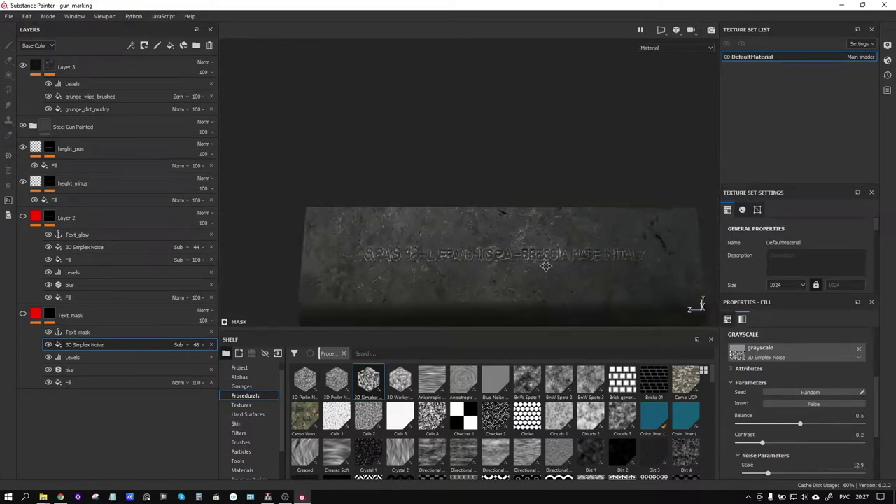
pyautogui.moveTo(545, 266)
pyautogui.keyDown('alt'); pyautogui.mouseDown()
pyautogui.moveTo(490, 202)
pyautogui.moveTo(518, 298)
pyautogui.moveTo(449, 312)
pyautogui.mouseUp(); pyautogui.keyUp('alt')
pyautogui.scroll(3, 490, 202)
pyautogui.press('Tab')
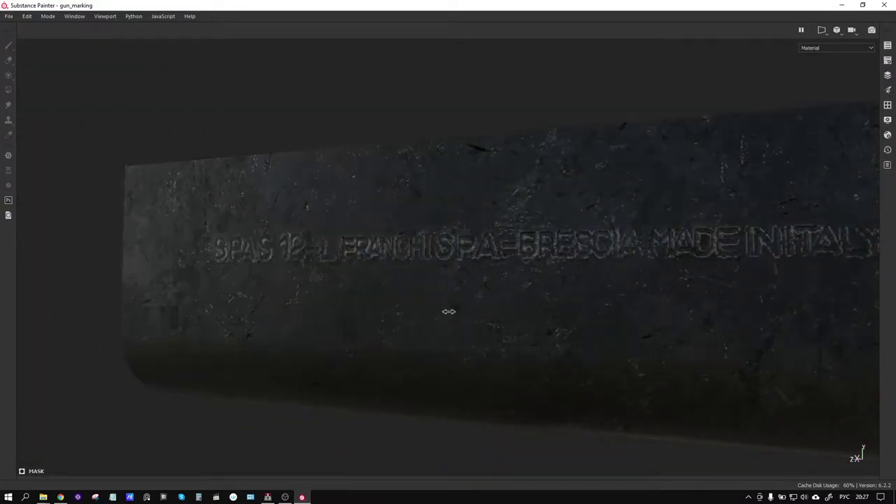
pyautogui.keyDown('shift'); pyautogui.moveTo(449, 312); pyautogui.dragTo(431, 305, button='right'); pyautogui.keyUp('shift')
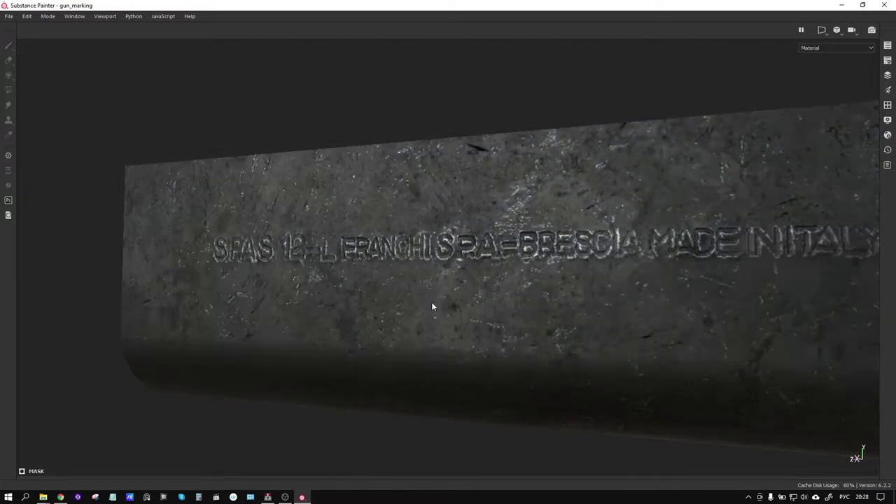
pyautogui.keyDown('alt'); pyautogui.moveTo(432, 306); pyautogui.dragTo(503, 300); pyautogui.keyUp('alt')
pyautogui.moveTo(522, 303)
pyautogui.keyDown('shift'); pyautogui.mouseDown(button='right')
pyautogui.moveTo(507, 300)
pyautogui.moveTo(522, 301)
pyautogui.mouseUp(button='right'); pyautogui.keyUp('shift')
pyautogui.moveTo(464, 296)
pyautogui.keyDown('alt'); pyautogui.mouseDown()
pyautogui.moveTo(469, 316)
pyautogui.moveTo(462, 310)
pyautogui.mouseUp(); pyautogui.keyUp('alt')
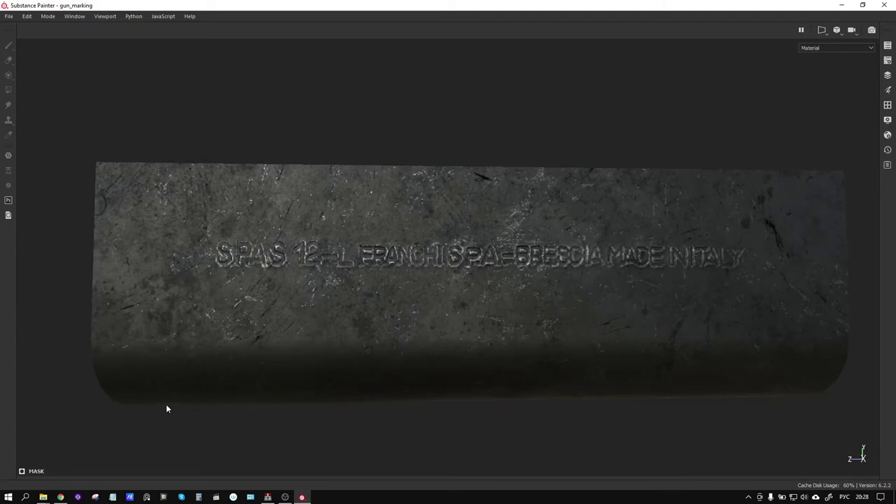
pyautogui.press('Tab')
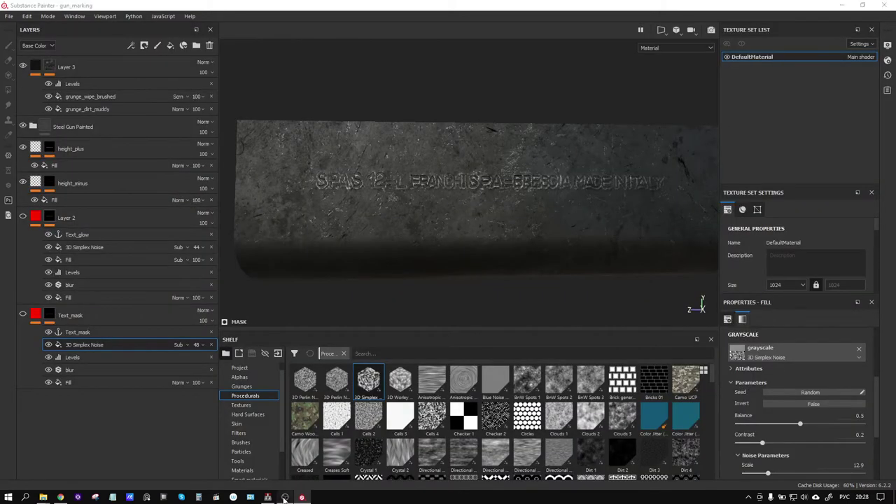